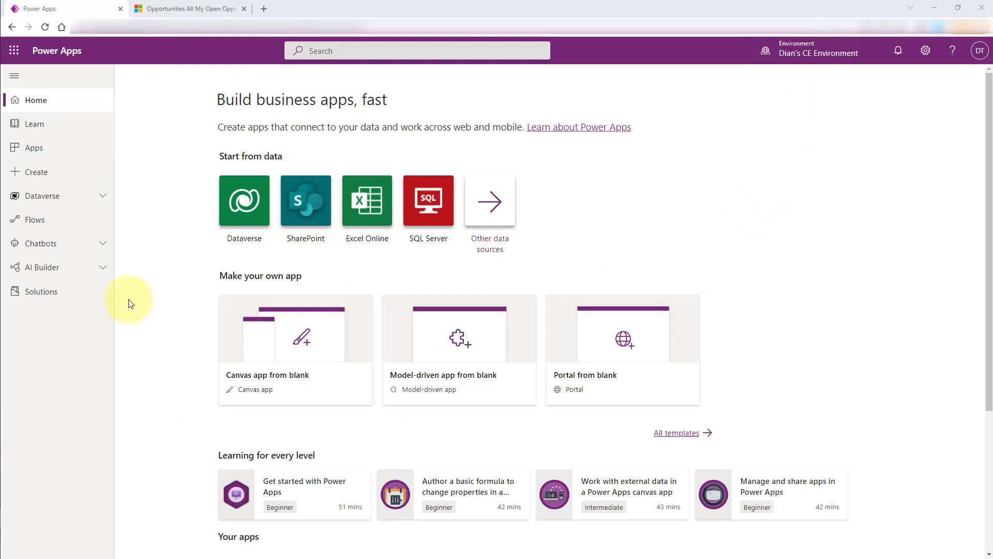
- From the Apps list, edit the Customer Service app in the preview designer
left_click(52, 150)
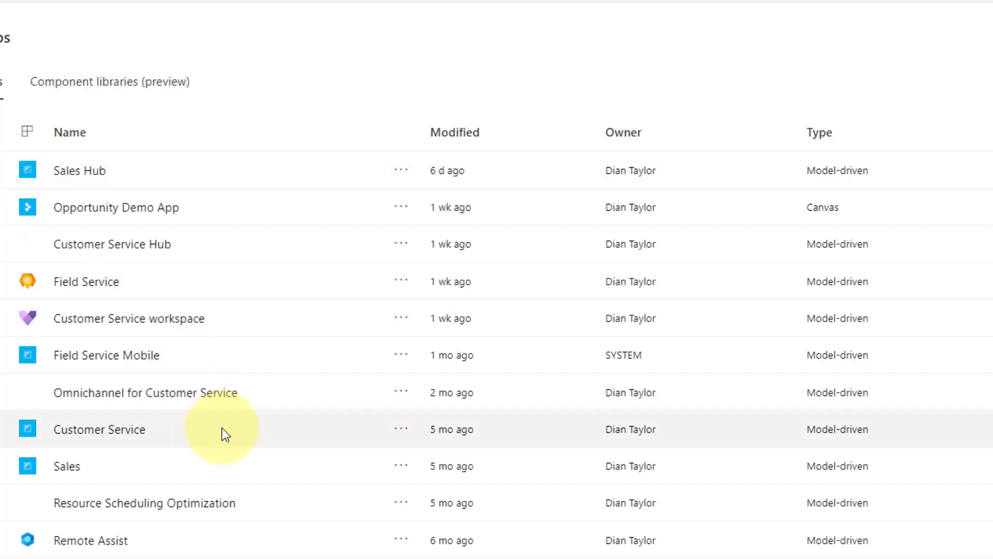
left_click(402, 434)
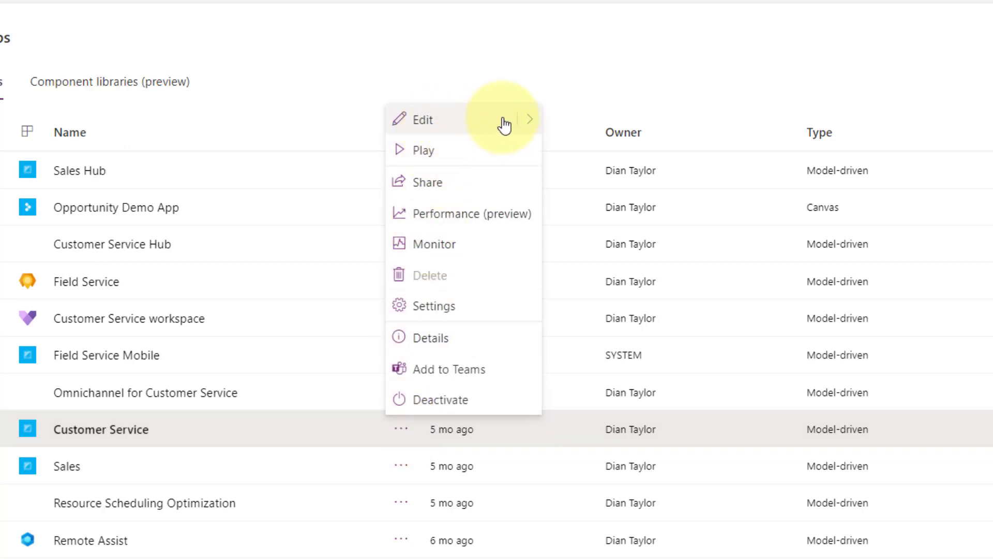
mouse_move(530, 131)
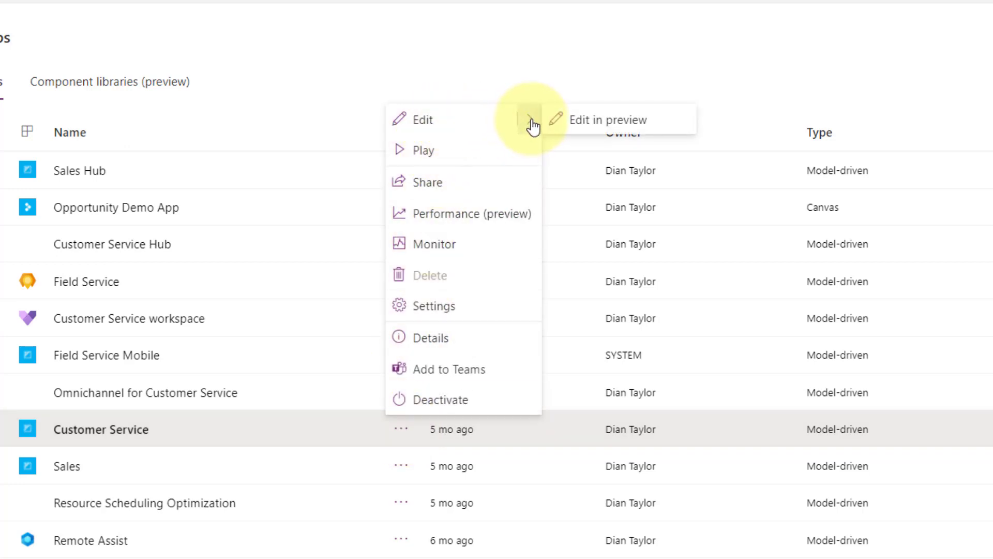
left_click(604, 124)
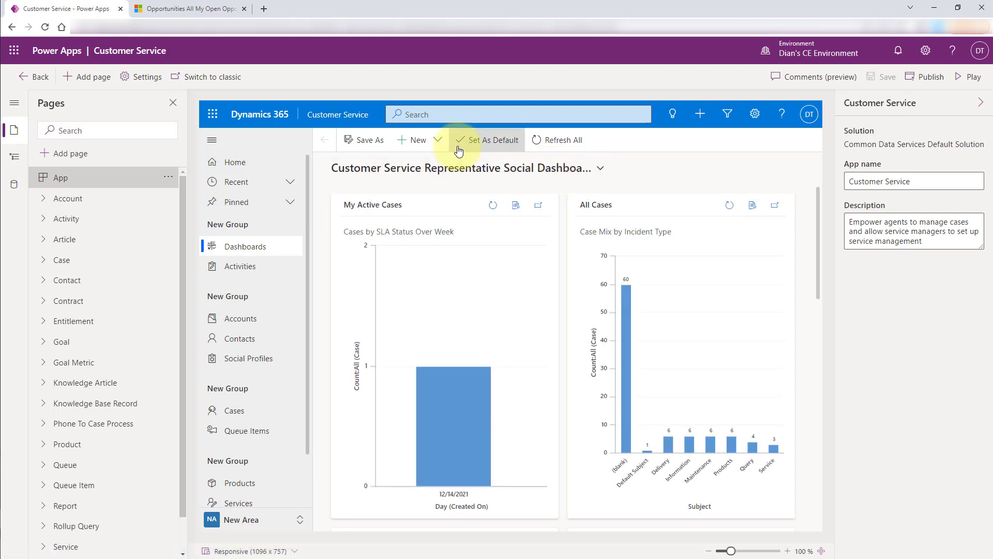
- Switch the Power BI quick report feature to Yes, then save and publish the Customer Service app
left_click(146, 80)
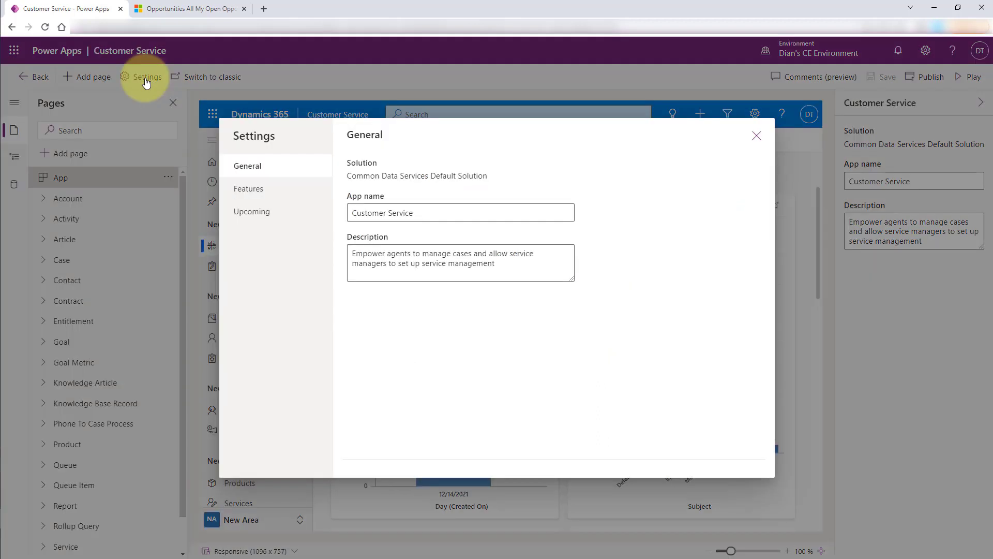
left_click(259, 193)
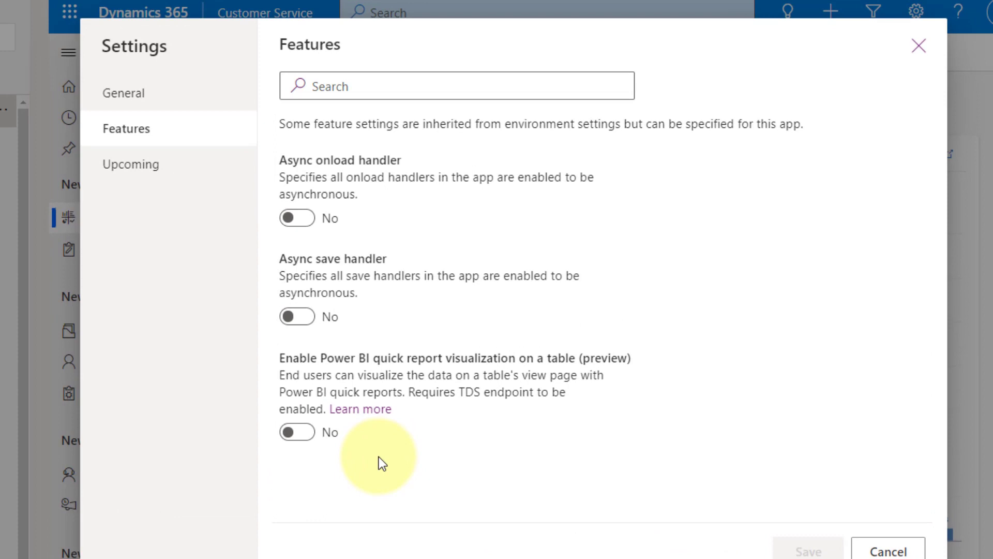
left_click(305, 433)
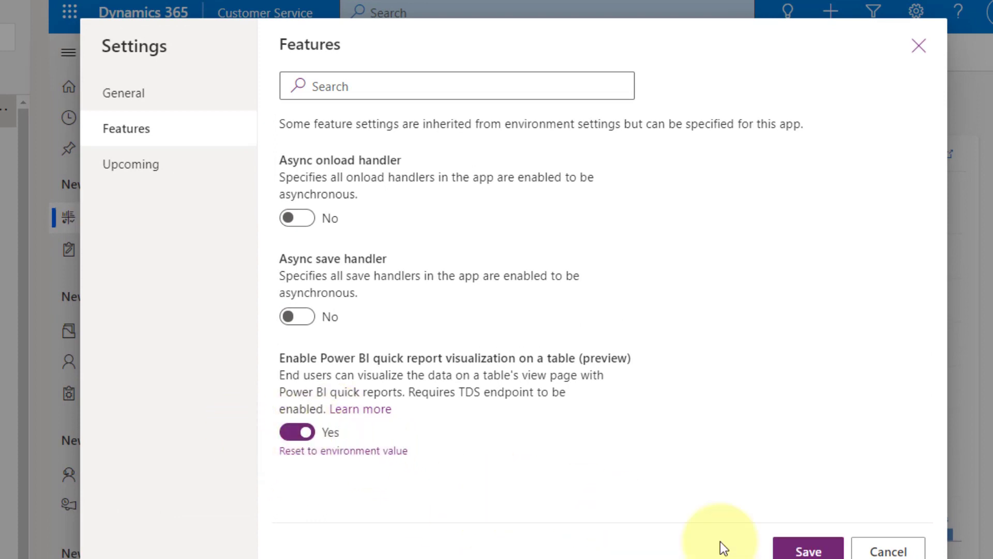
left_click(807, 549)
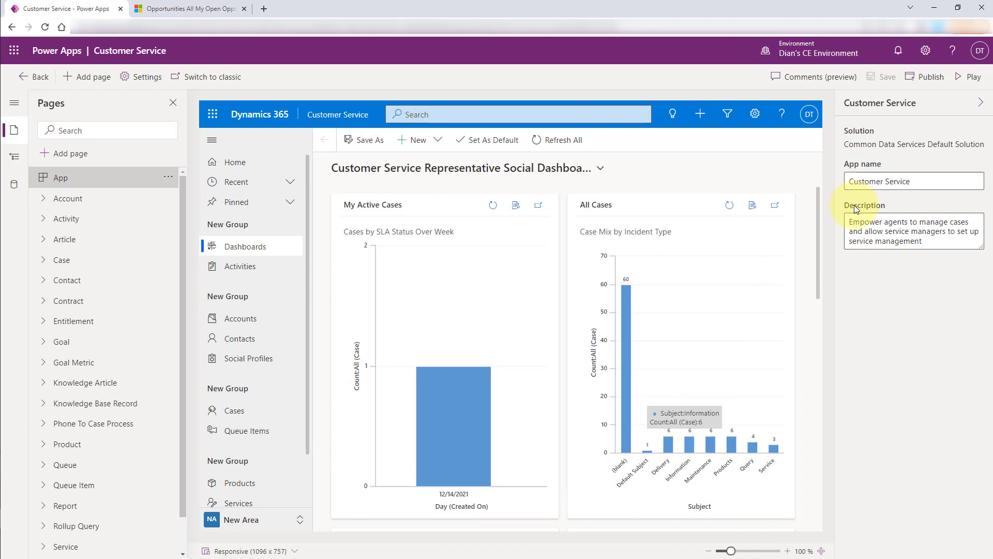
left_click(926, 78)
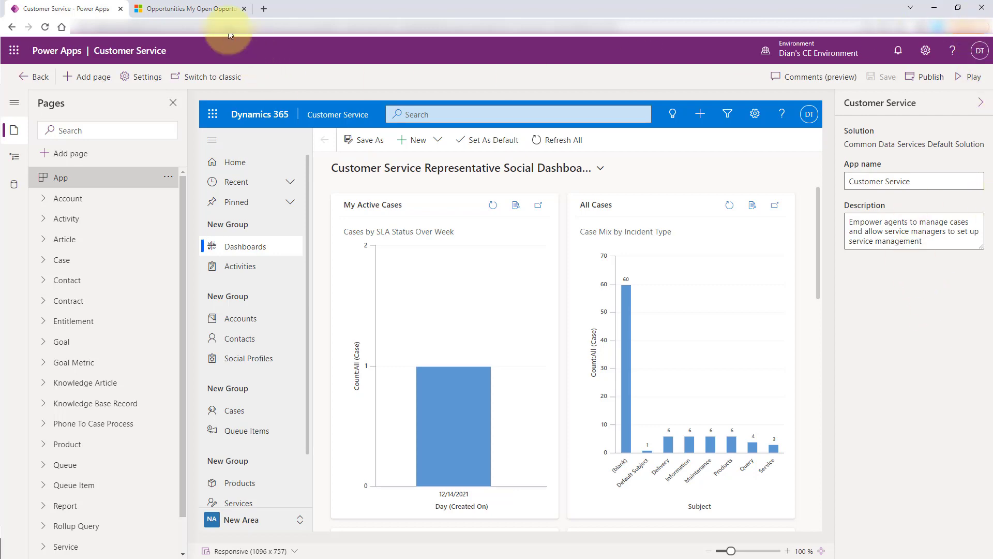
- Switch the Sales Hub Opportunities list to the All Opportunities view
left_click(210, 9)
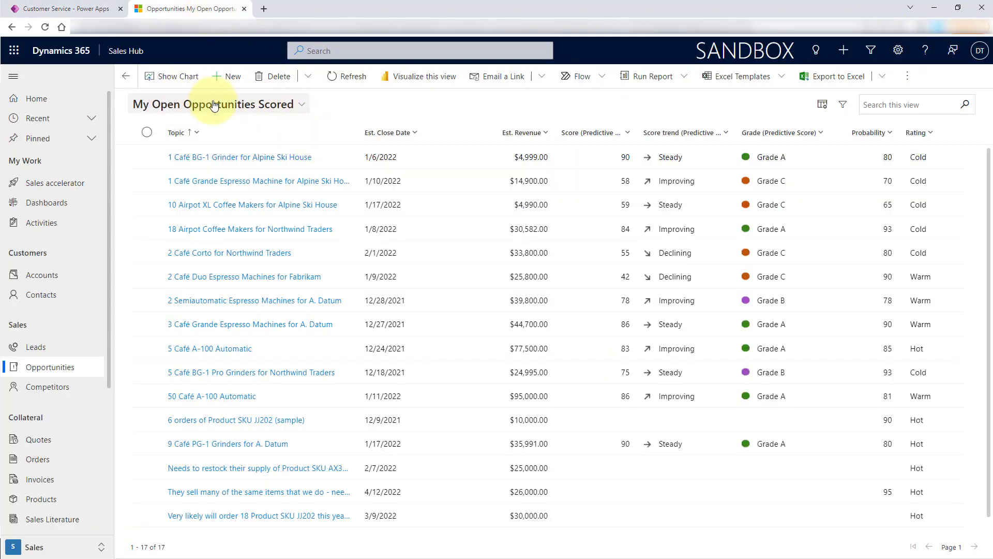
left_click(232, 107)
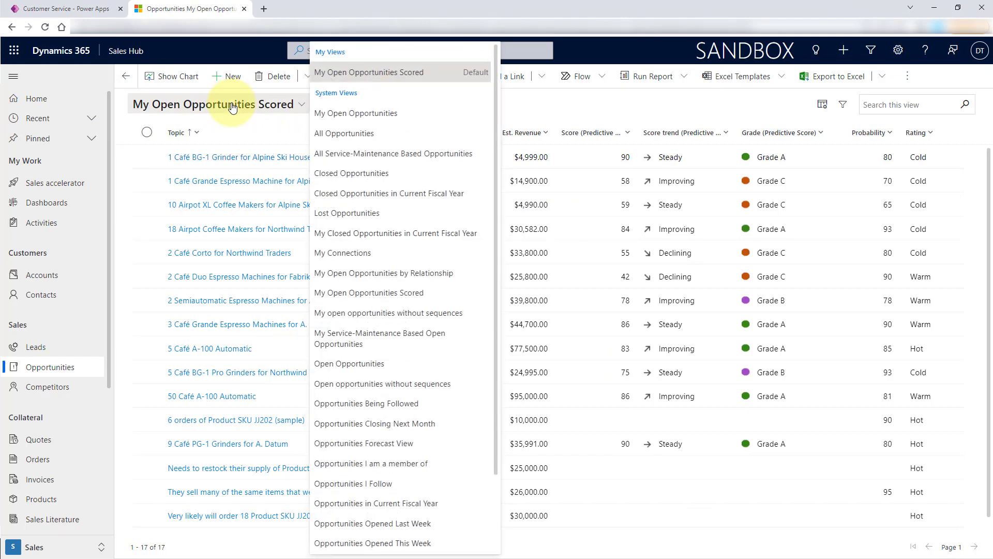
left_click(338, 128)
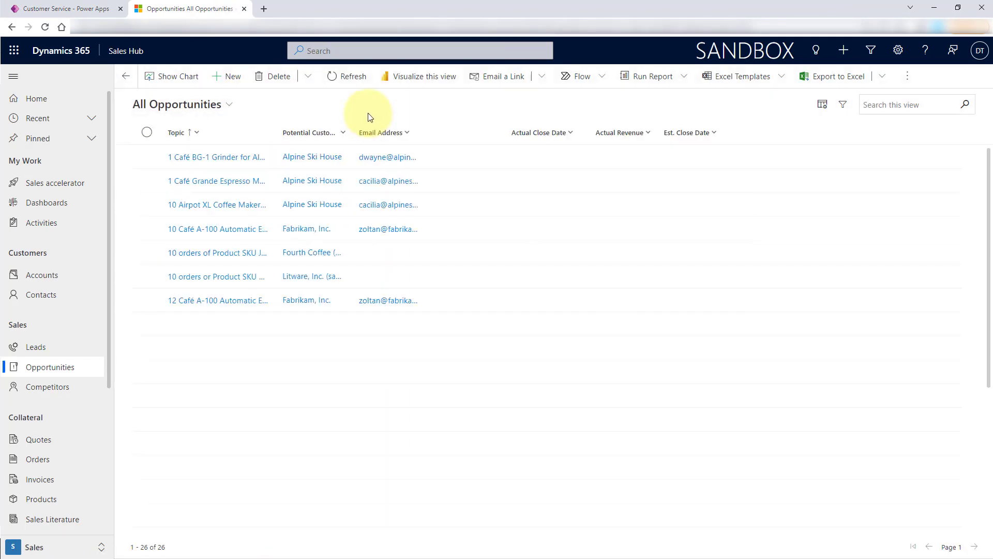
- Visualize All Opportunities in Power BI, replacing closeprobability with estimatedvalue in the report fields
left_click(412, 81)
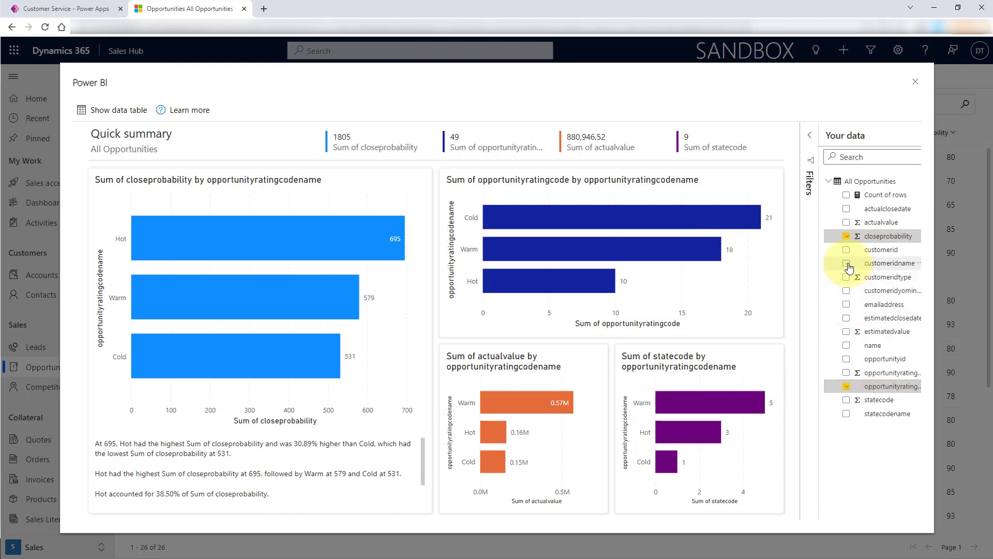
left_click(847, 237)
left_click(846, 331)
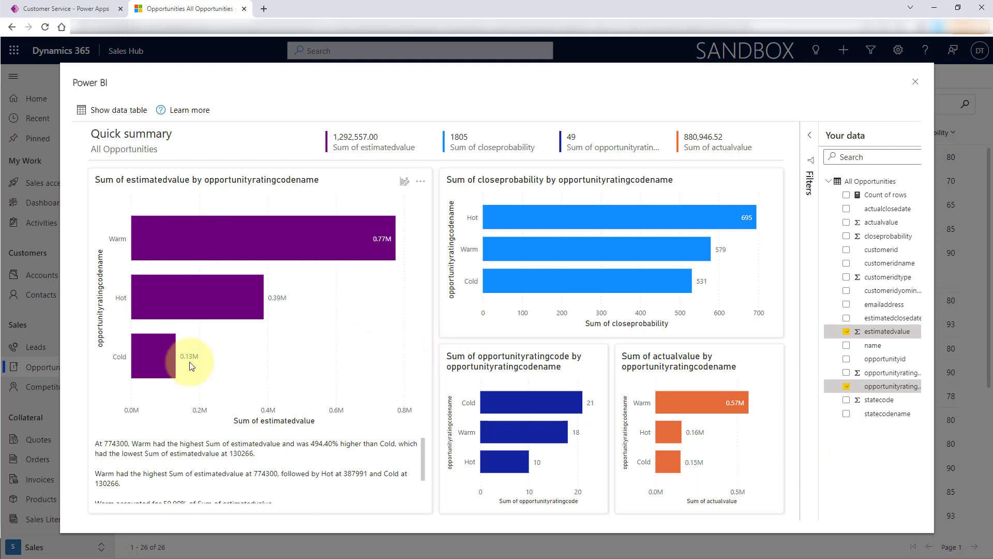
- Show the data table beneath the charts and cross-filter the report to the Hot Fabrikam opportunity
left_click(809, 137)
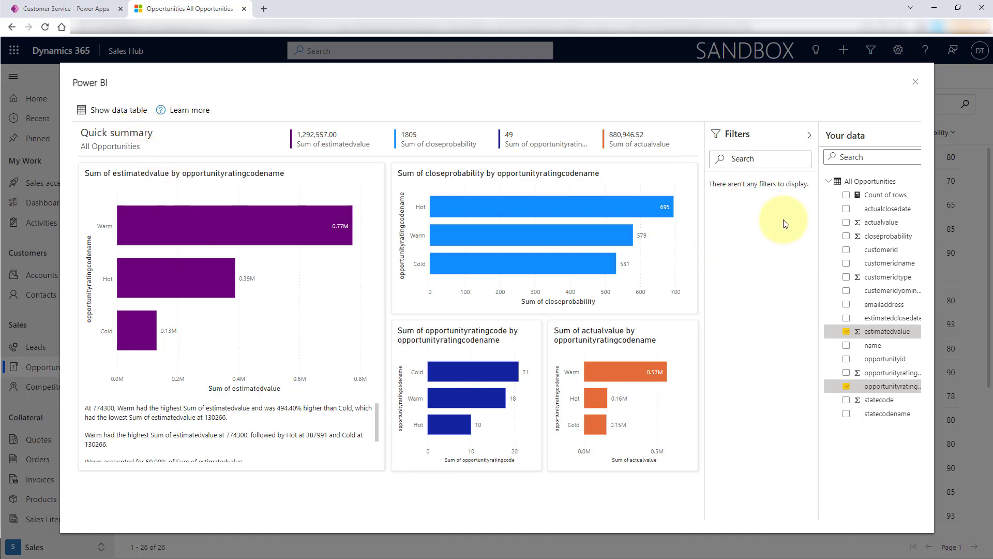
left_click(119, 111)
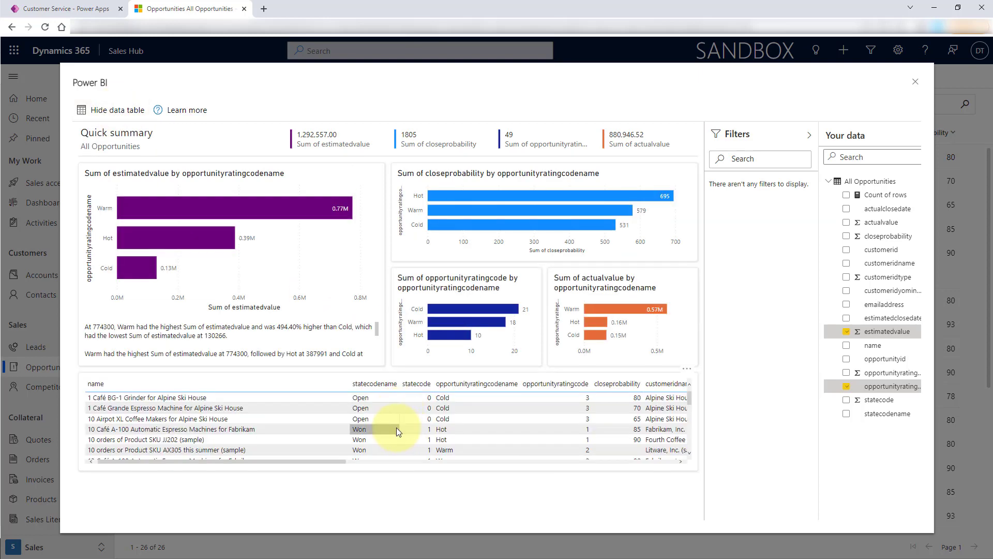
left_click(464, 430)
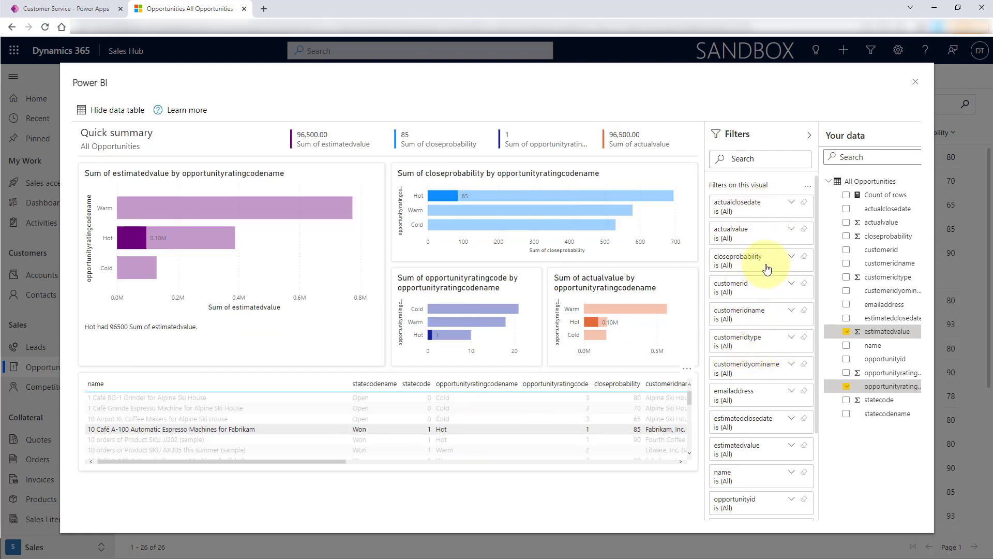
- Collapse the Filters pane and deselect the row so the charts show all opportunities again
left_click(792, 257)
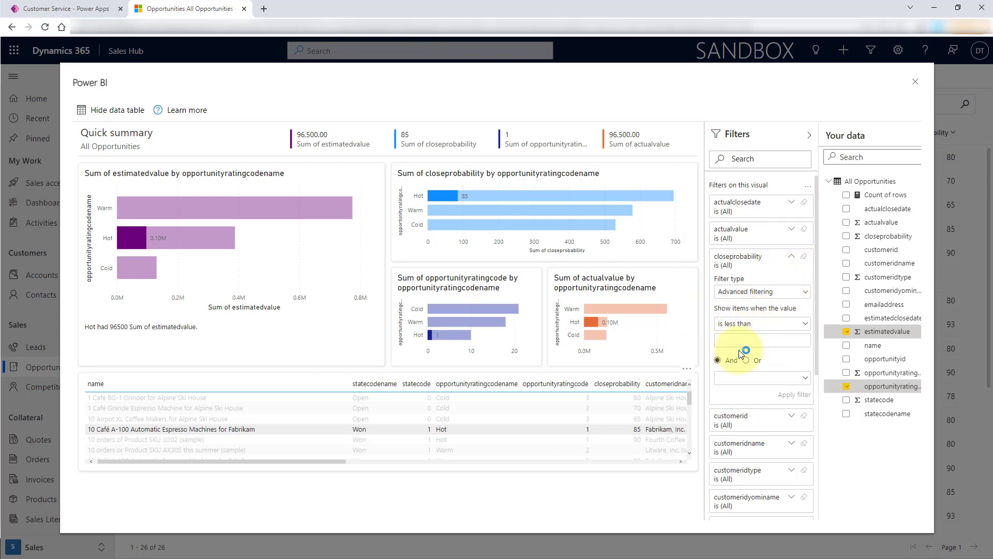
left_click(809, 138)
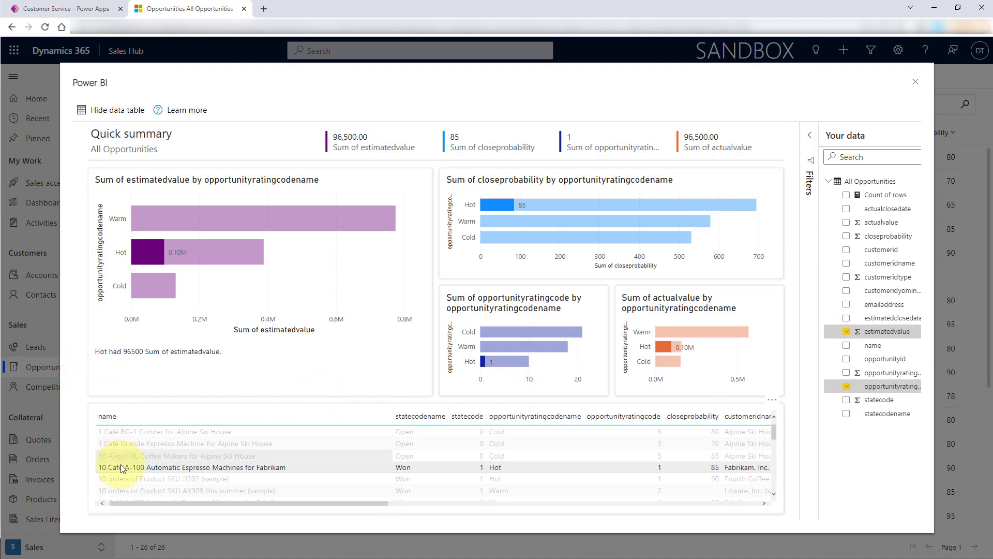
left_click(179, 466)
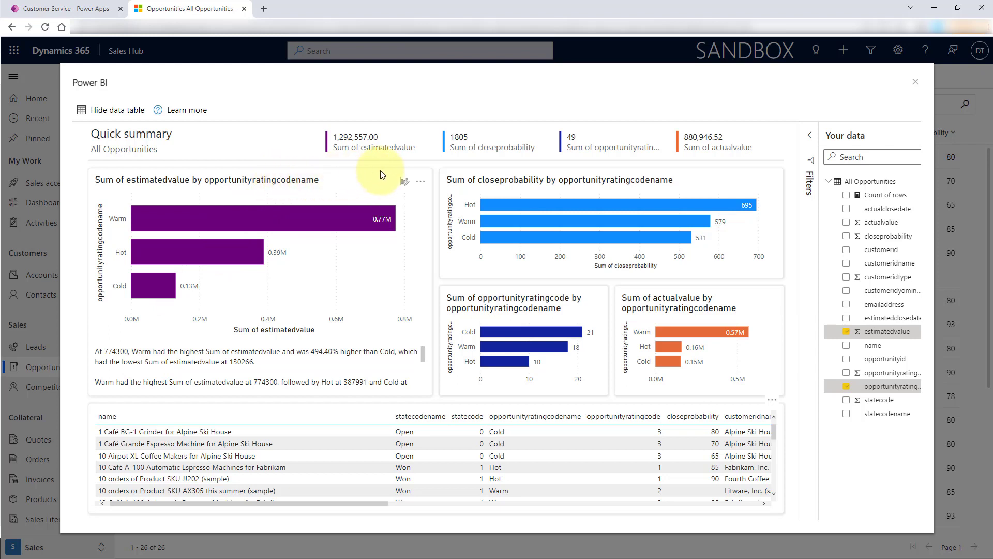
left_click(420, 181)
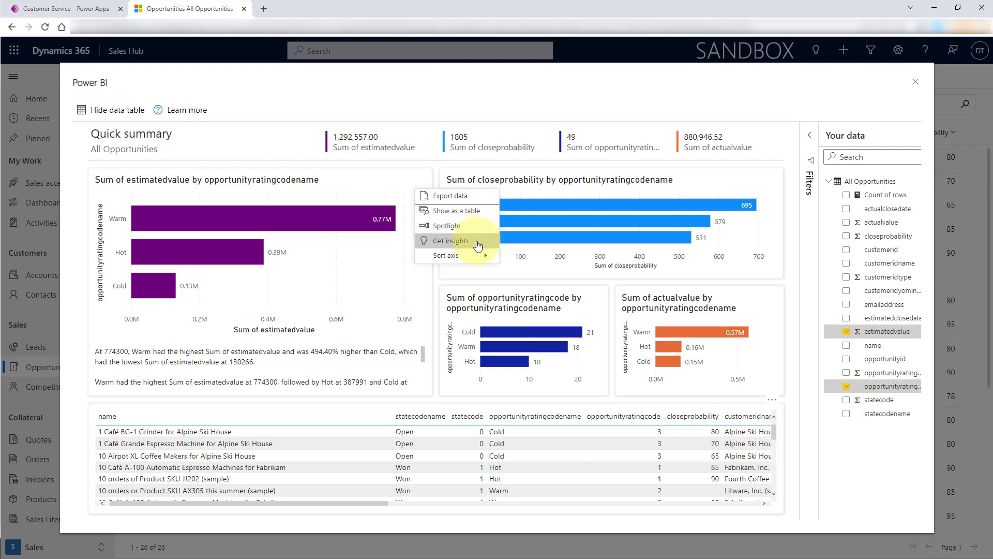
mouse_move(479, 258)
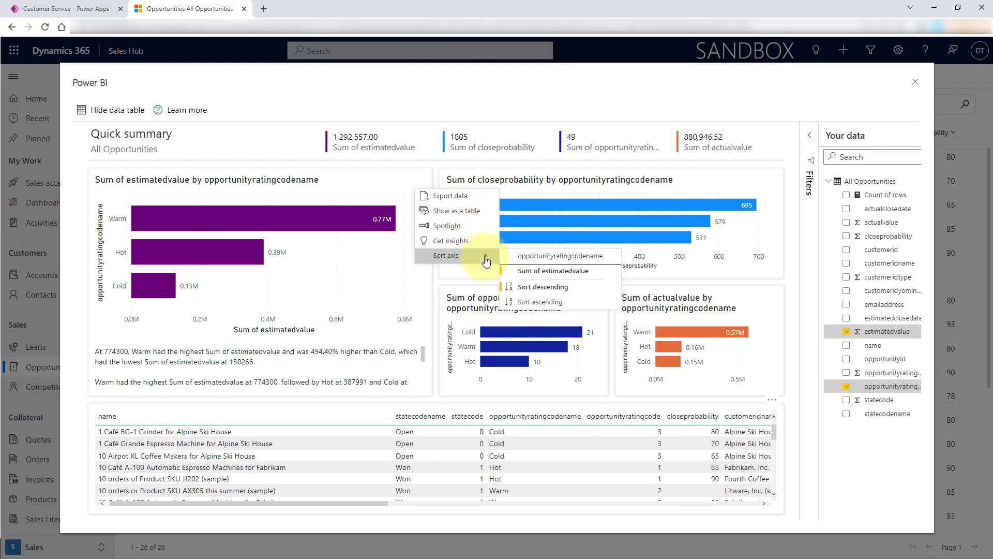
left_click(388, 270)
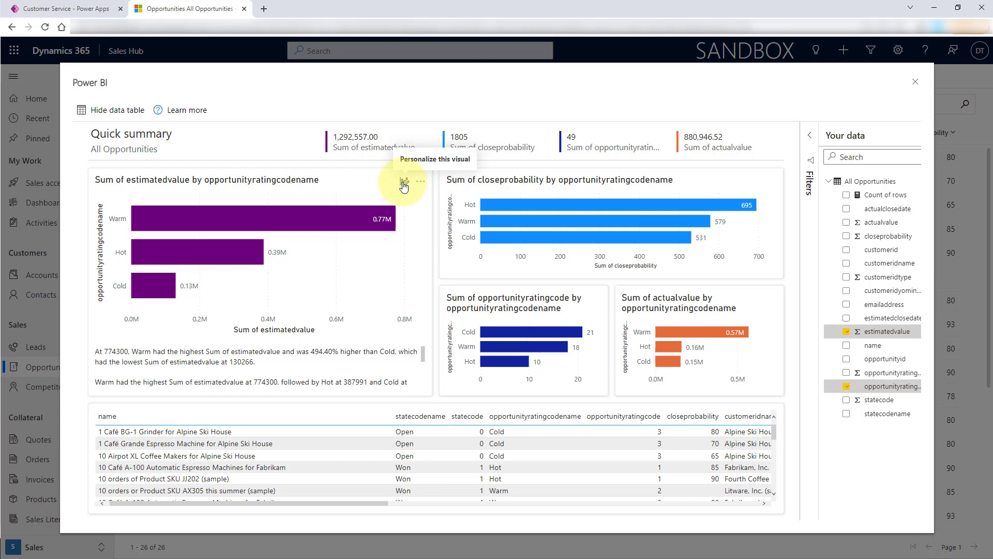
- Personalize the estimatedvalue by rating chart into a pie chart showing Warm, Hot and Cold
left_click(404, 184)
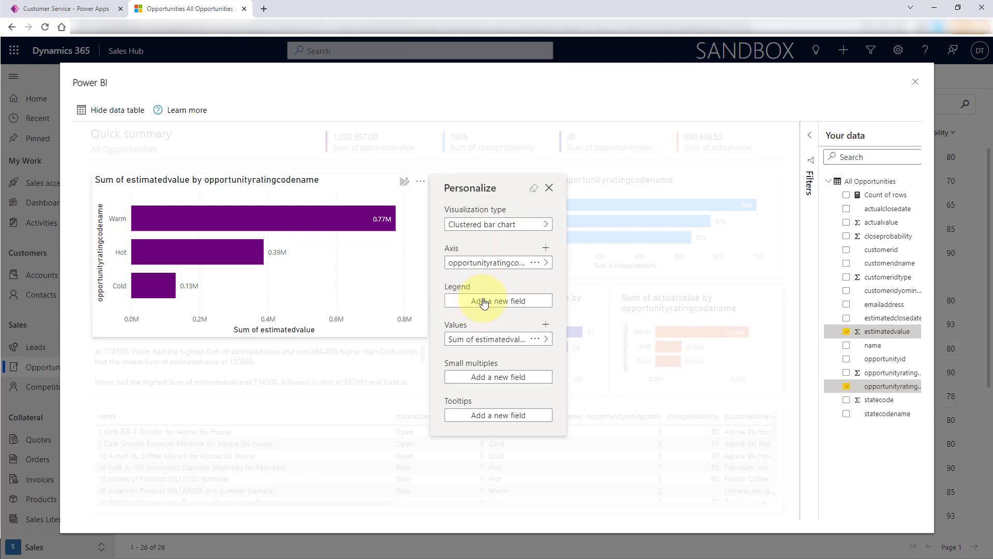
left_click(535, 224)
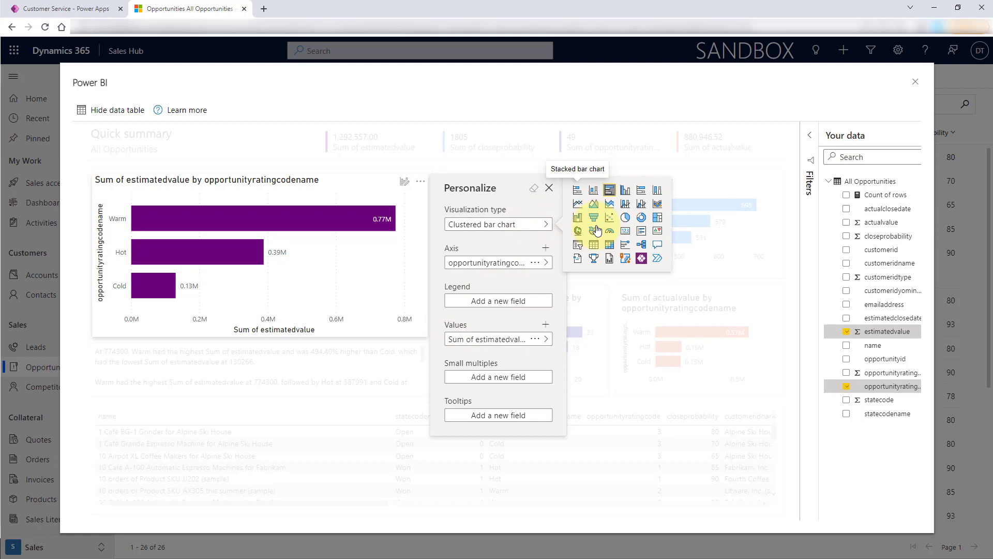
left_click(626, 217)
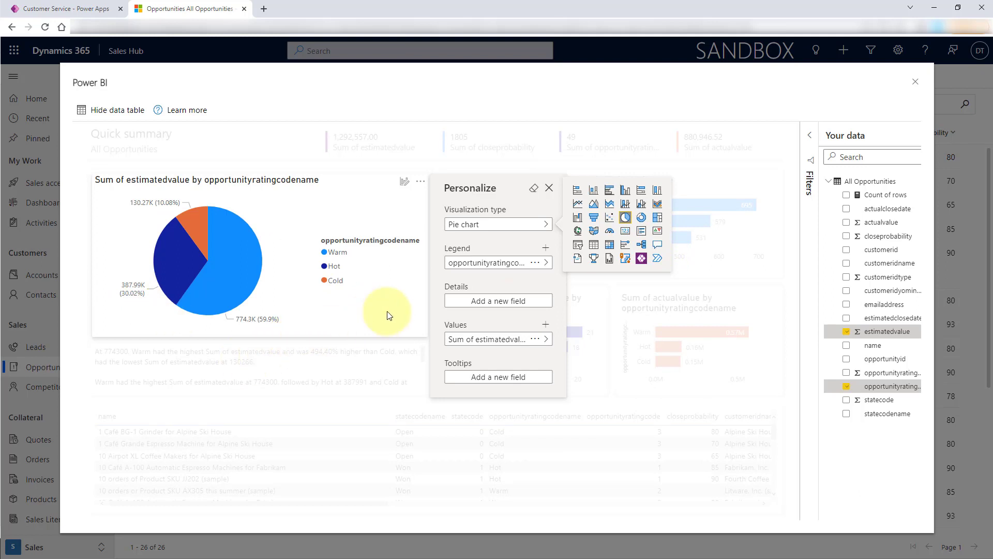
left_click(549, 188)
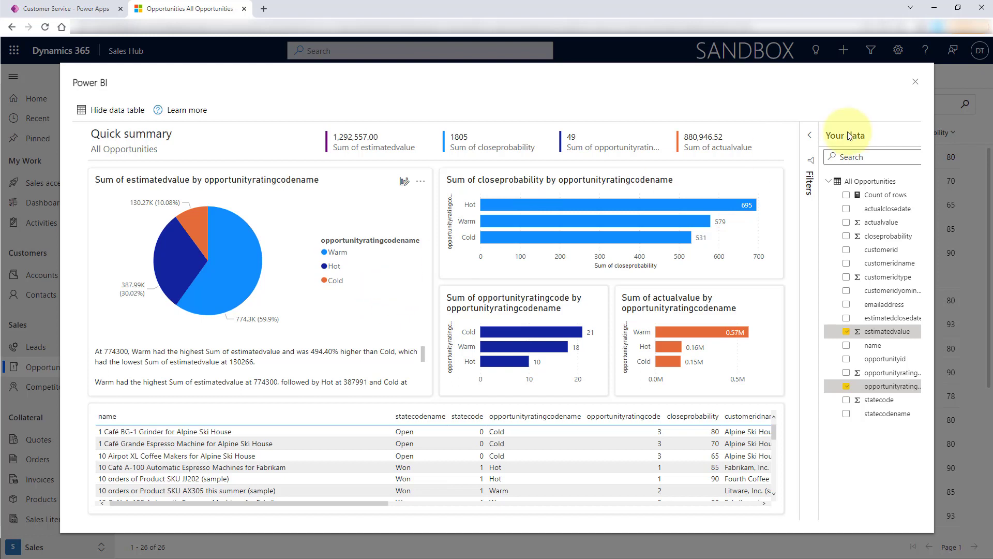
- Close the Power BI report and sign in to Power Platform admin center in a new tab
left_click(917, 84)
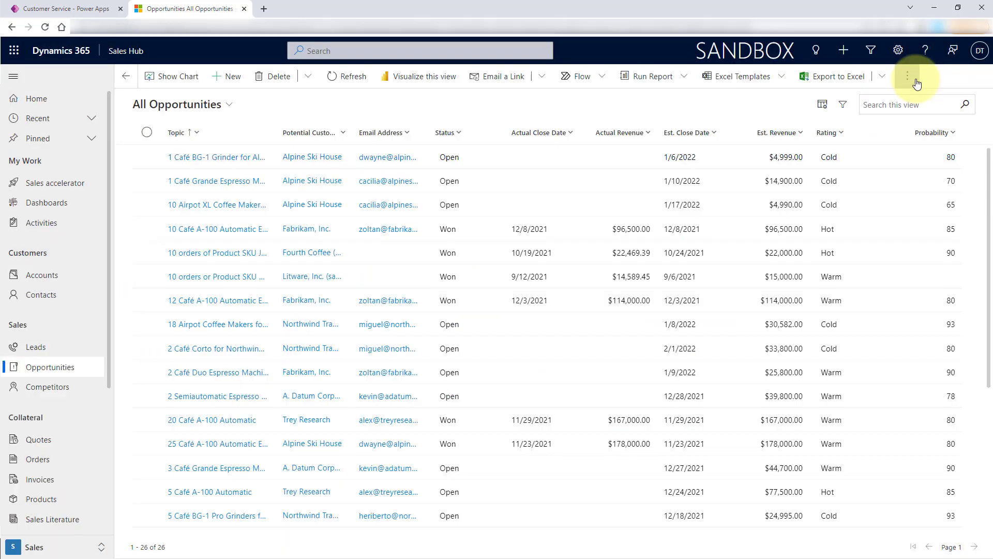
left_click(264, 8)
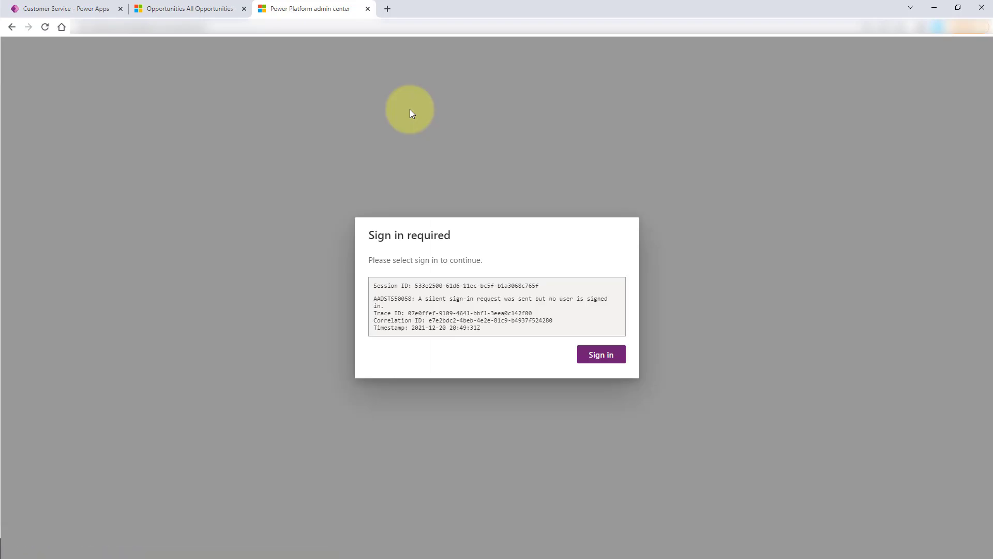
left_click(597, 355)
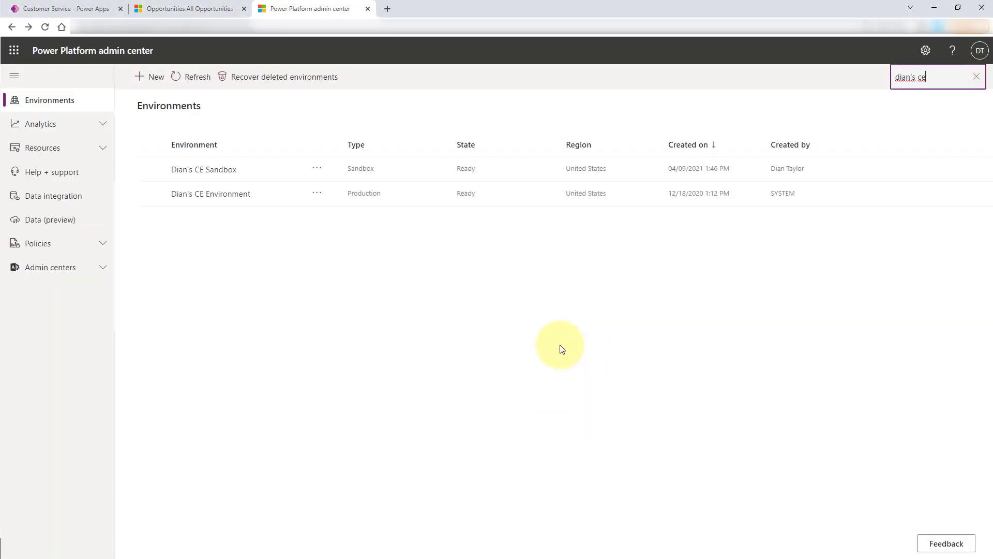
- Open the production CE environment's Settings and expand the Product group
left_click(215, 199)
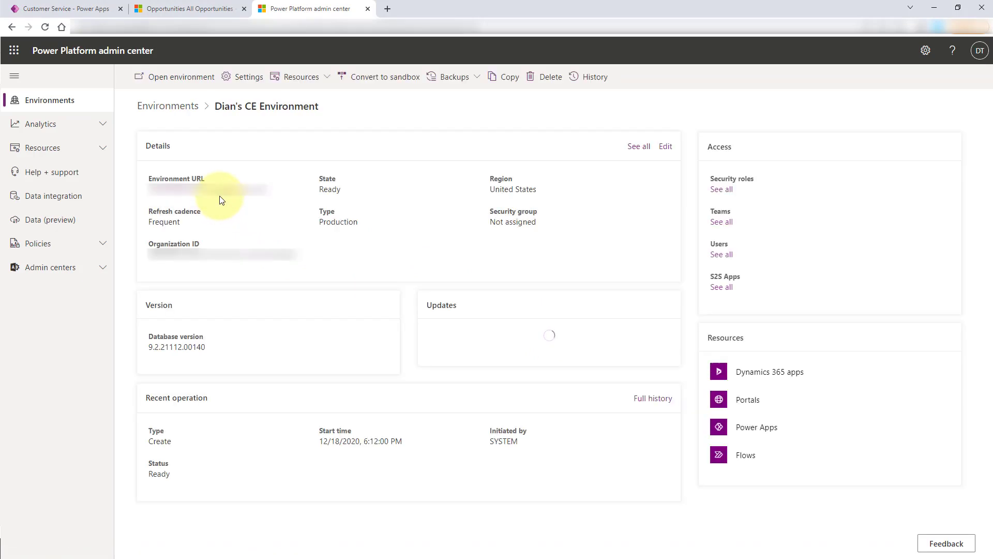
left_click(246, 80)
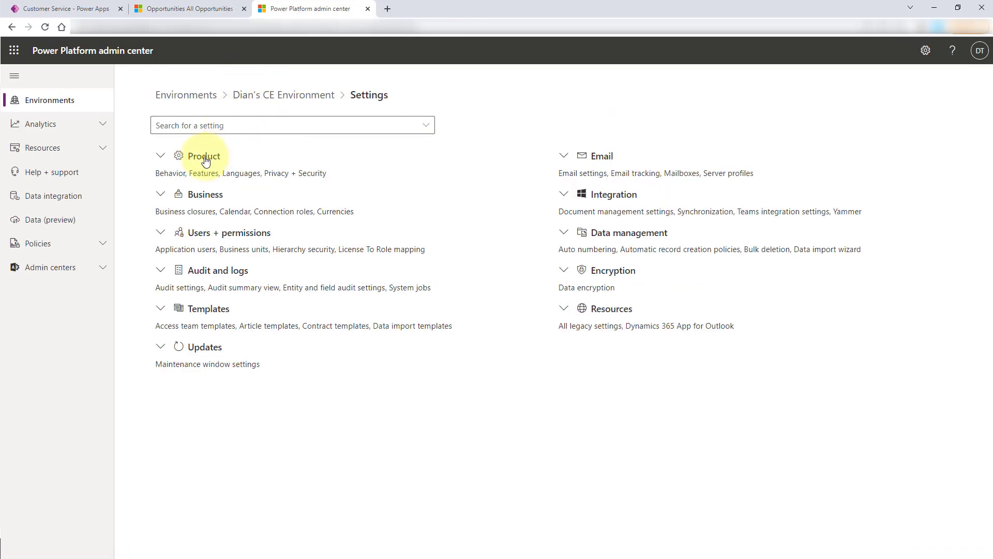
left_click(205, 156)
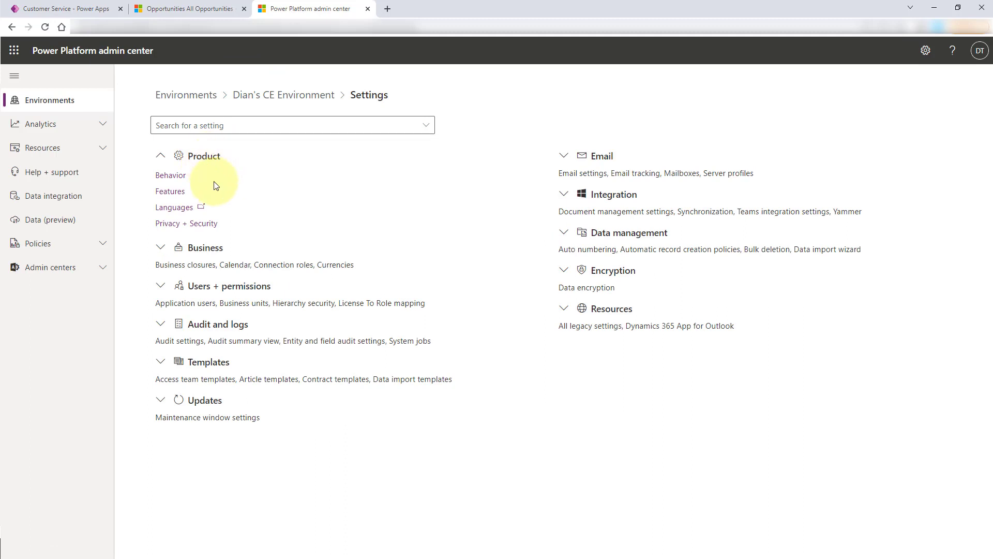
- Open Product > Features and scroll down to the Enable TDS endpoint setting
left_click(171, 195)
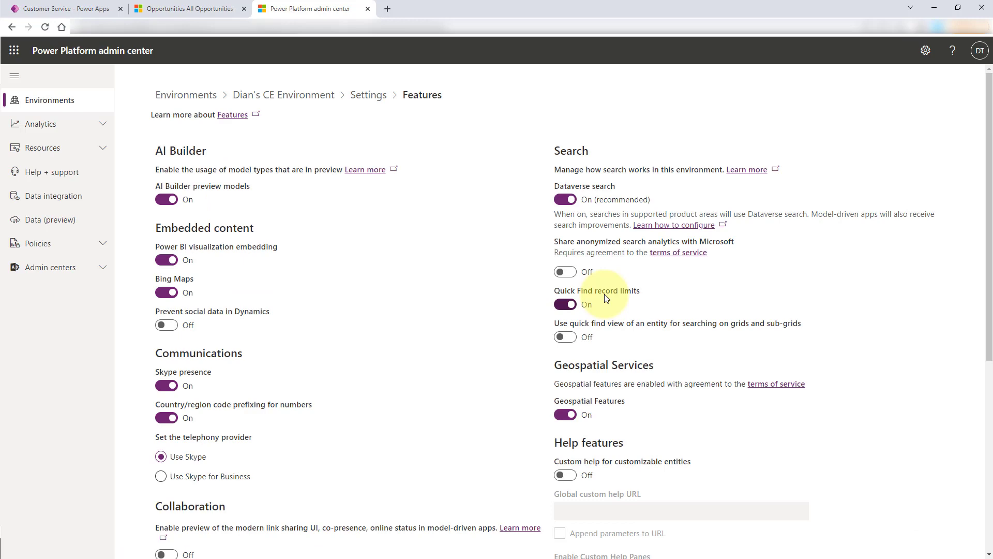
scroll(606, 298, "down", 6)
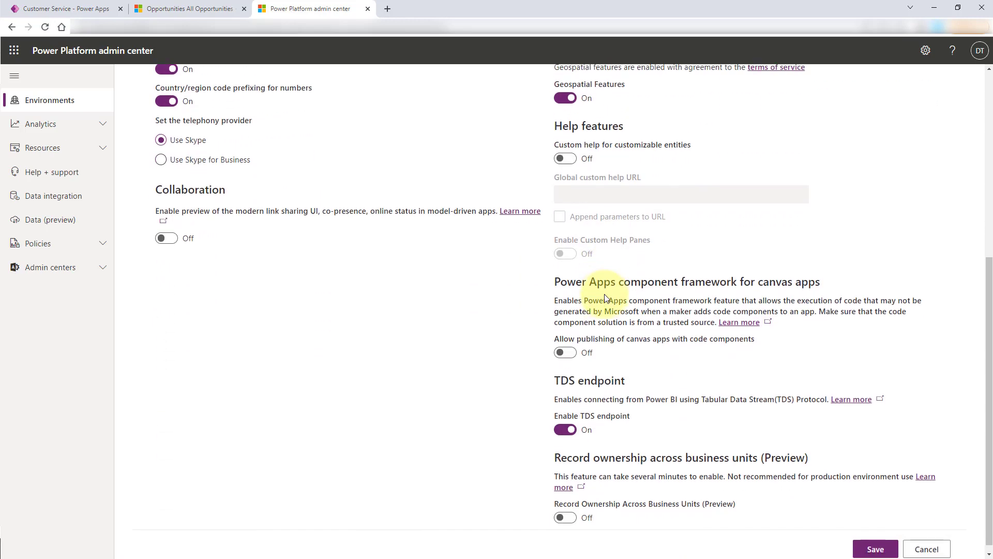